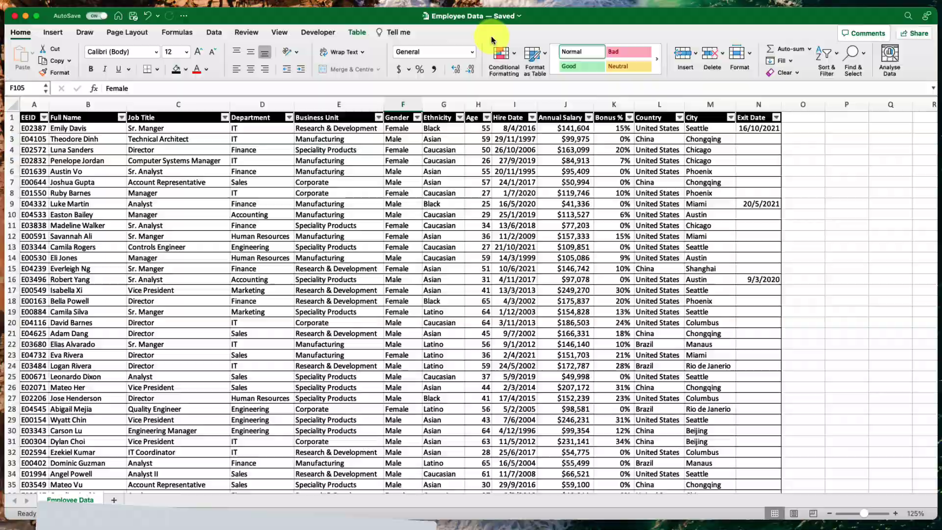
Scroll through the Employee Data table, select its body with Cmd+A, then deselect by picking cell F11.
scroll(390, 331, "down", 20)
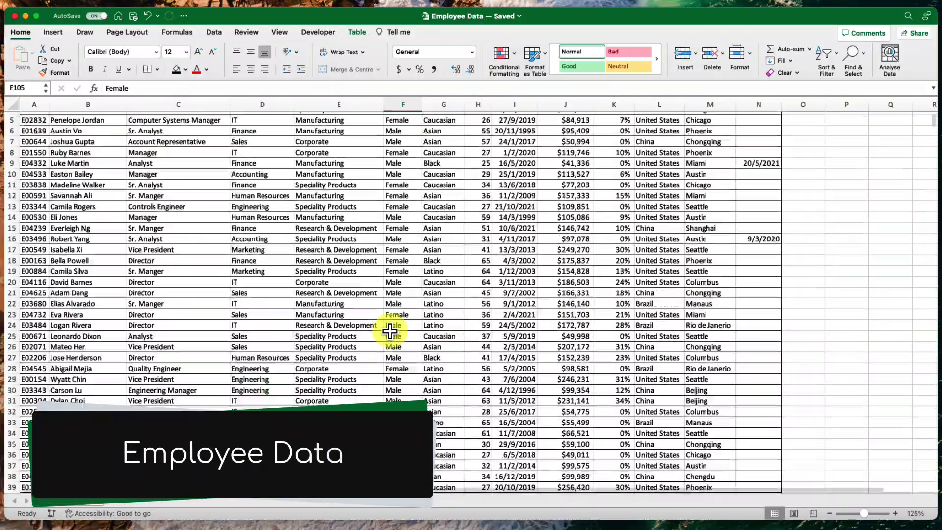
scroll(390, 332, "down", 20)
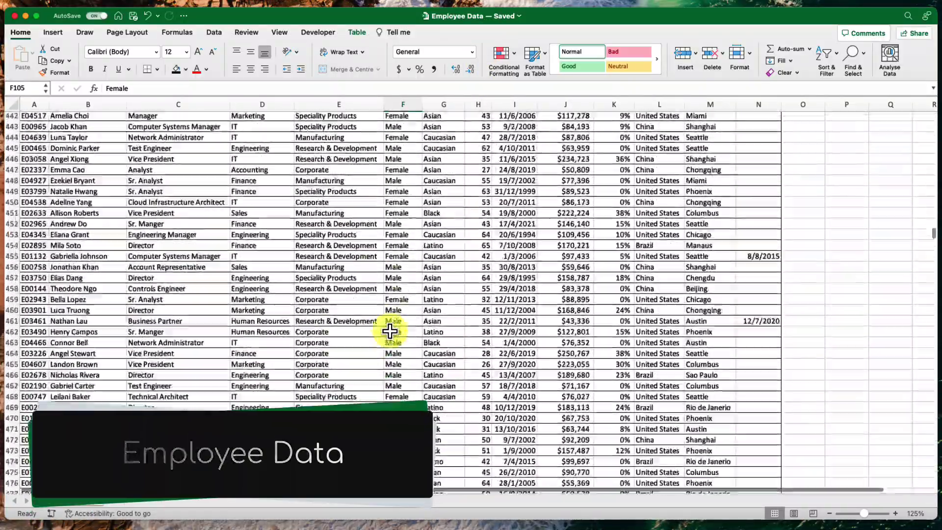
scroll(390, 331, "down", 20)
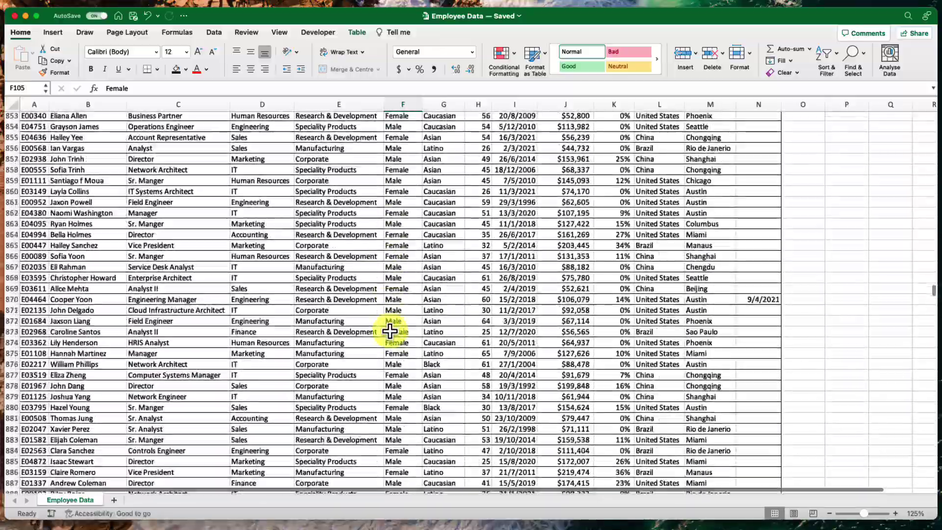
scroll(390, 331, "down", 6)
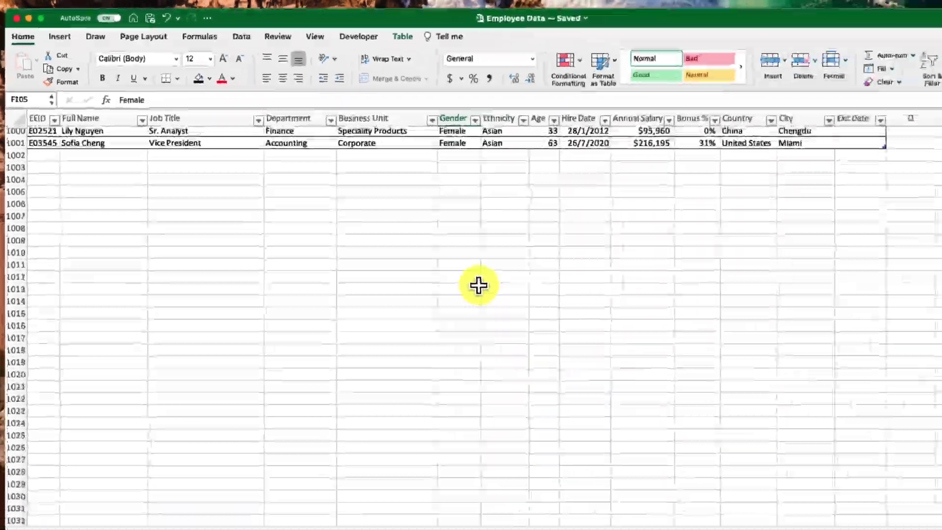
scroll(426, 251, "up", 20)
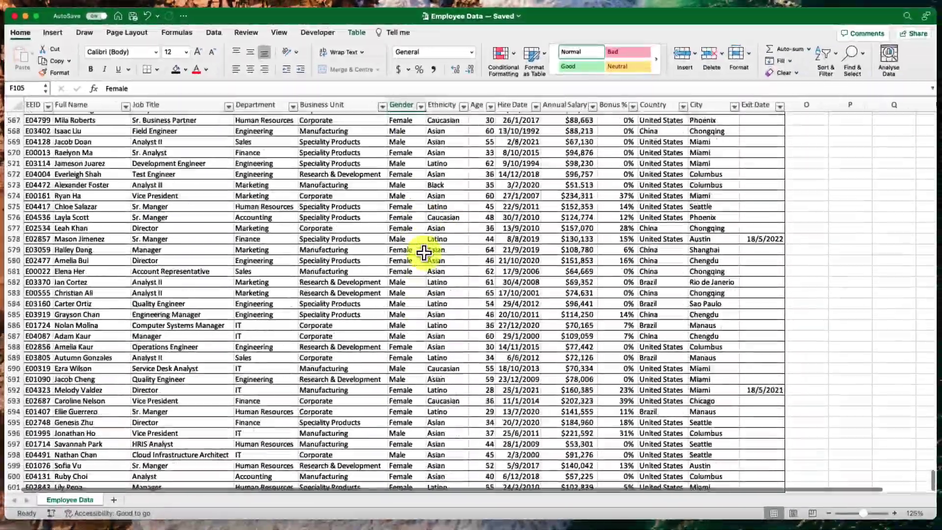
scroll(424, 253, "up", 20)
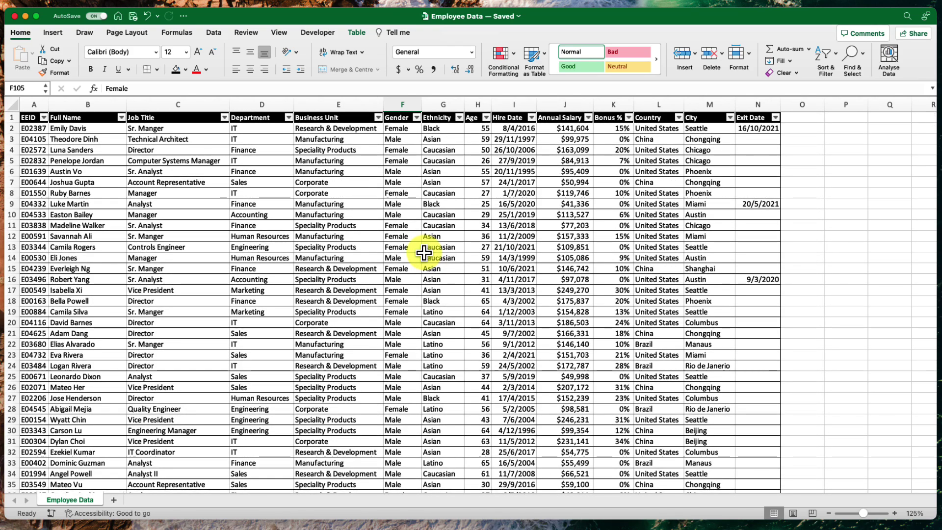
left_click(369, 237)
key("super+a")
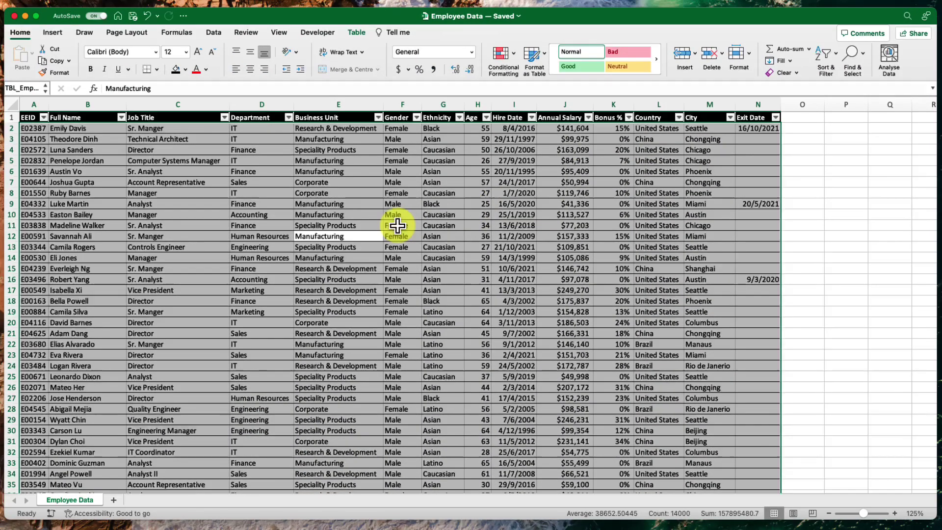
left_click(398, 225)
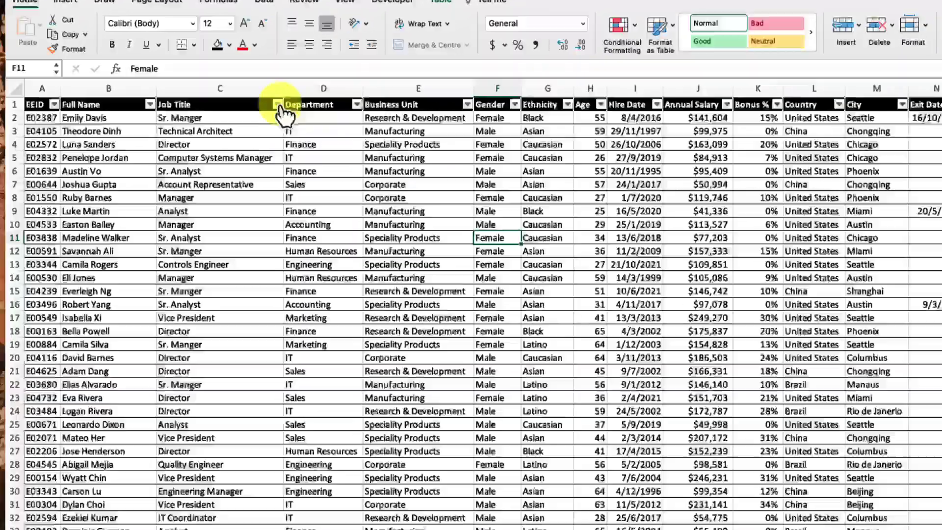
Filter the Job Title column to show only Director.
left_click(224, 117)
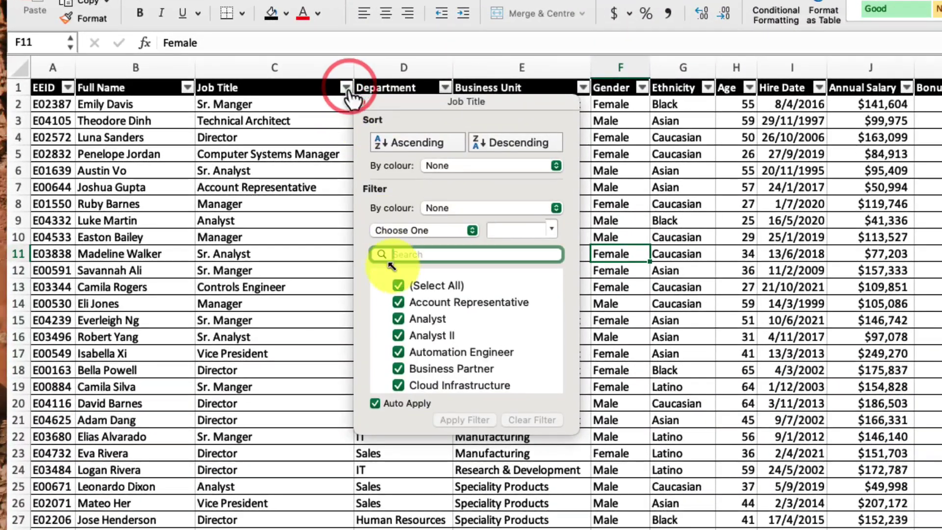
left_click(397, 286)
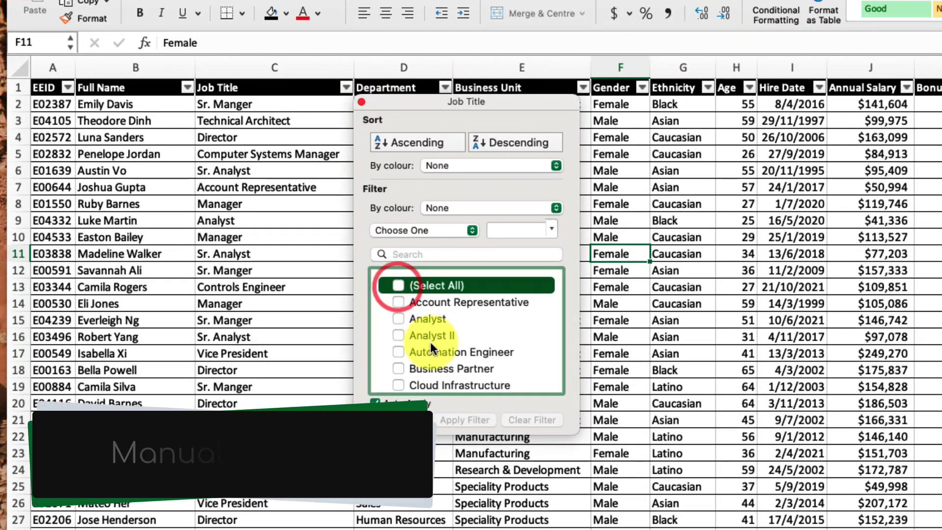
scroll(431, 343, "down", 3)
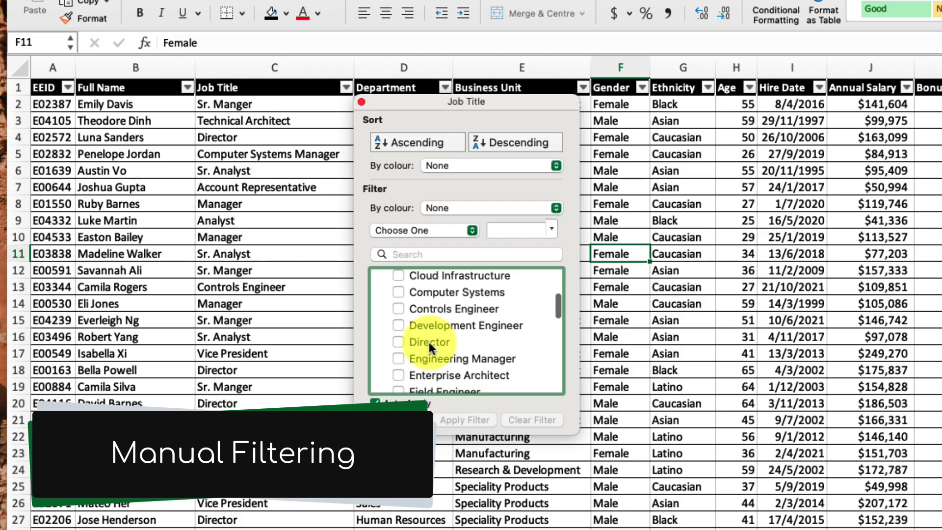
left_click(398, 340)
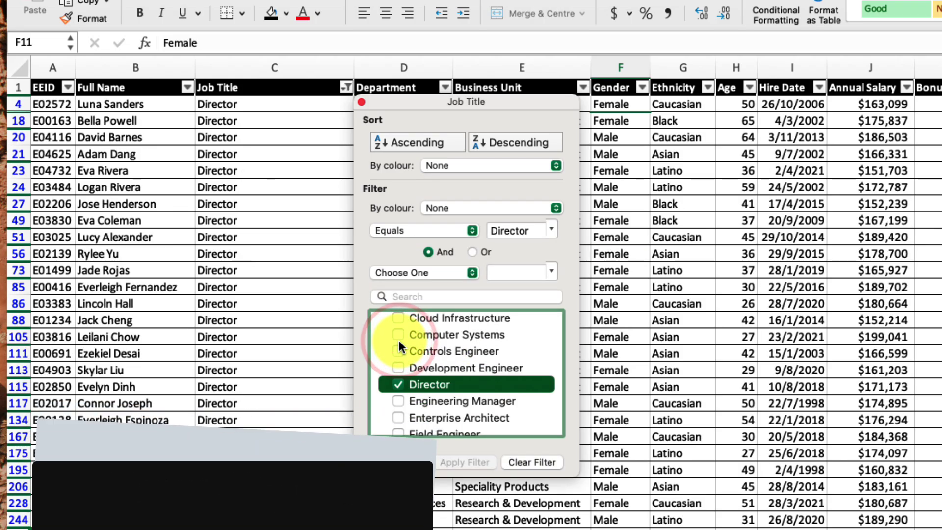
left_click(361, 102)
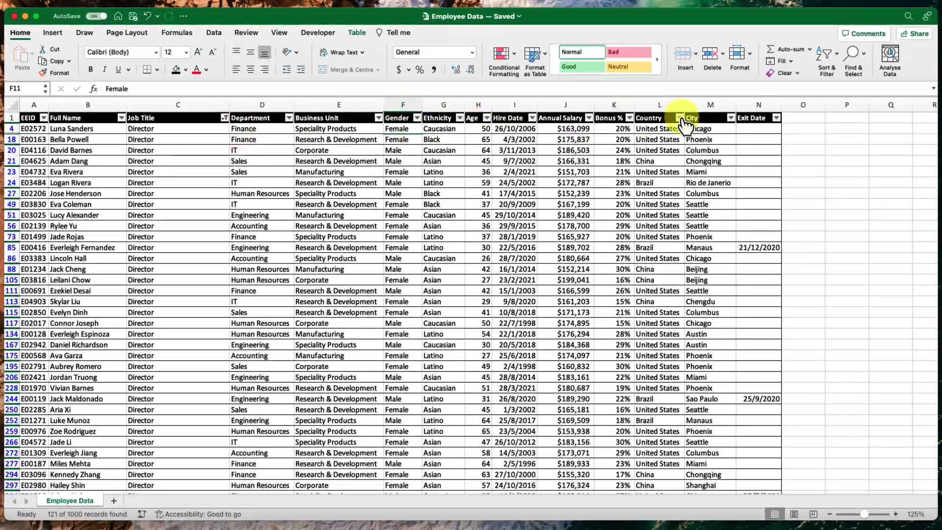
Filter the Country column to show only United States.
left_click(680, 119)
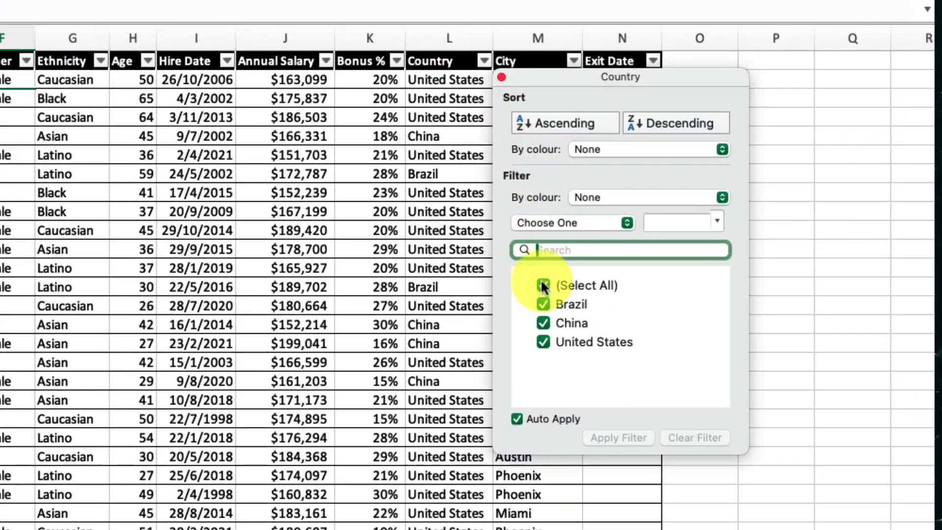
left_click(543, 285)
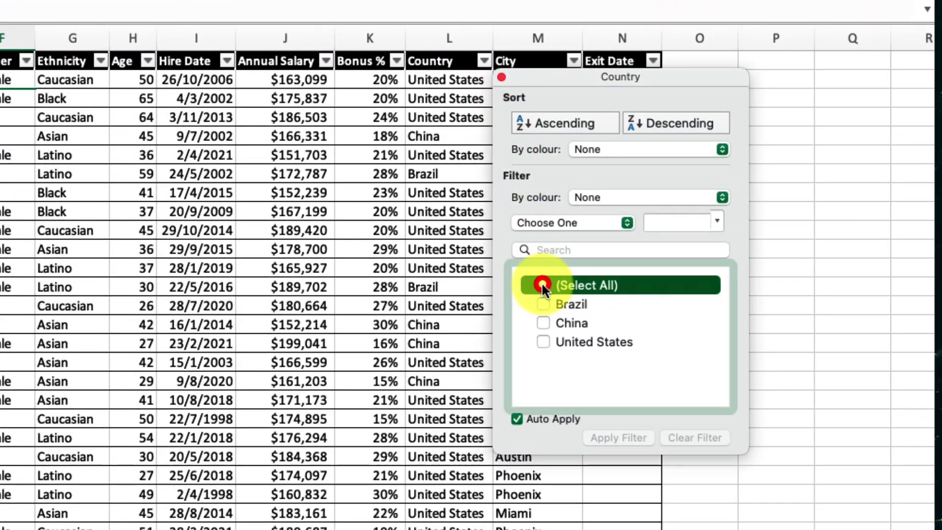
left_click(546, 342)
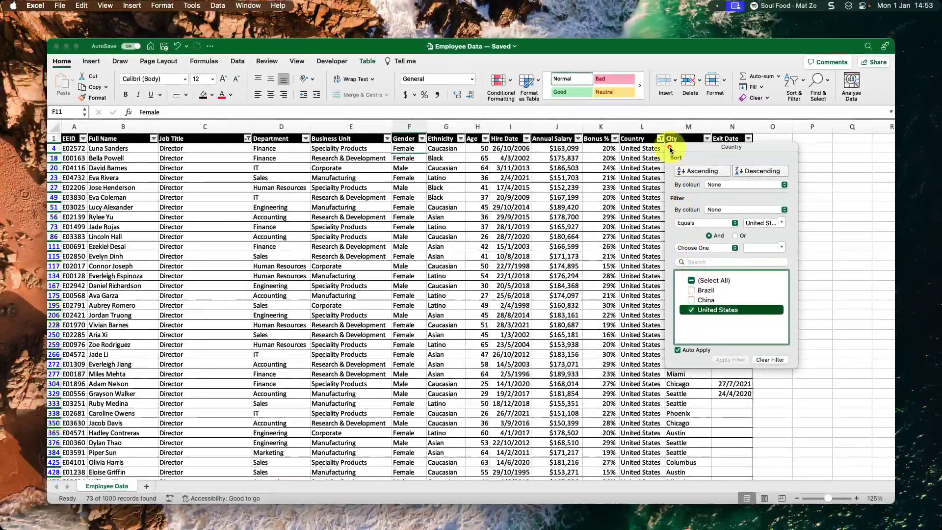
left_click(501, 78)
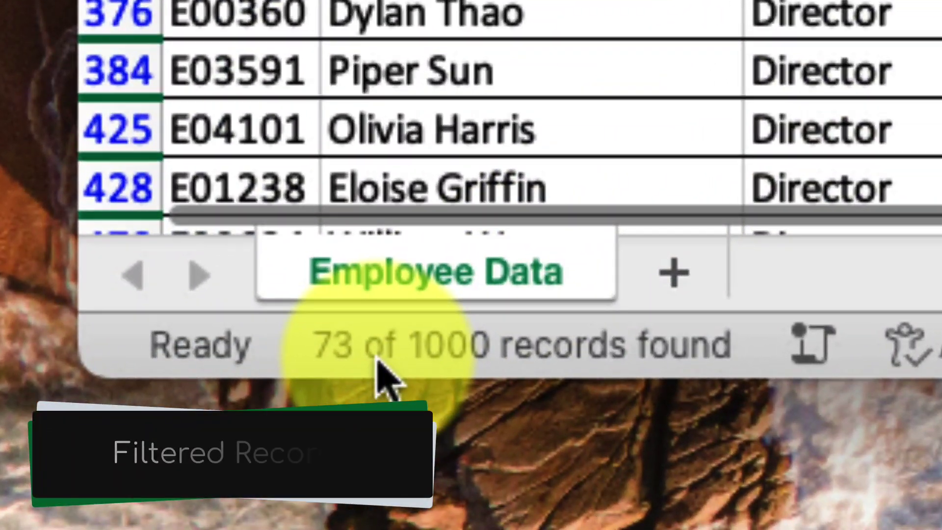
mouse_move(377, 361)
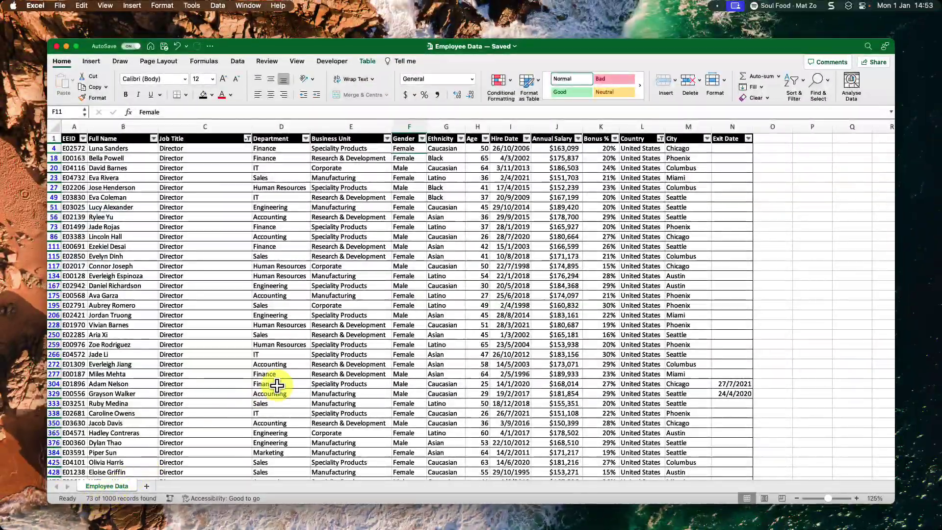
Change the Country filter to show only China.
left_click(661, 138)
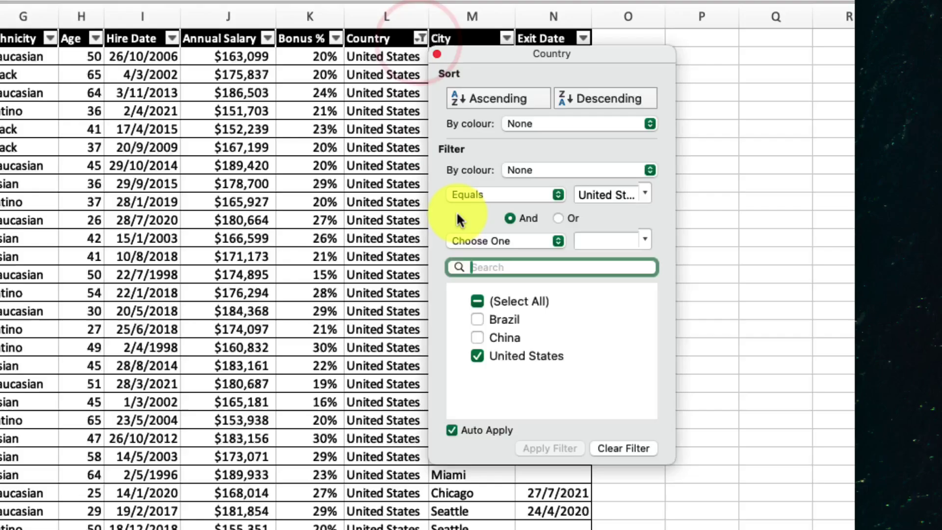
left_click(474, 302)
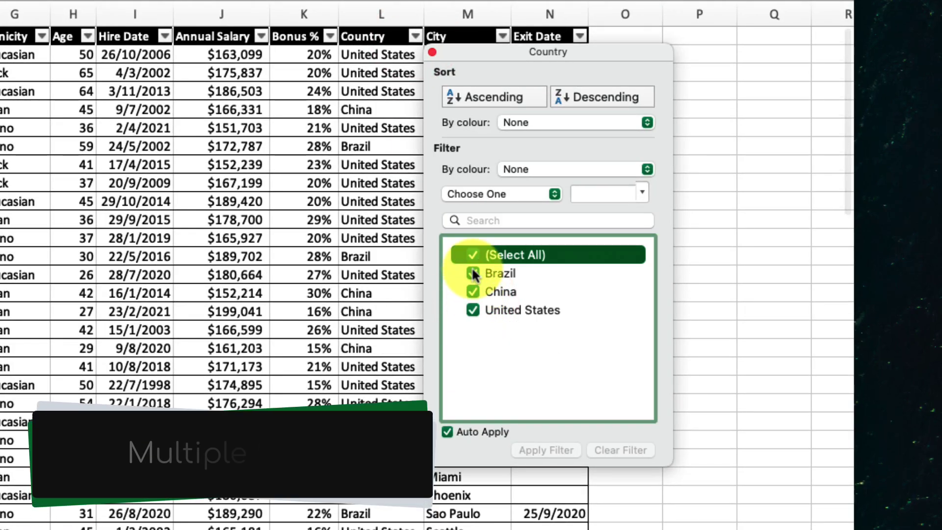
left_click(472, 254)
left_click(473, 292)
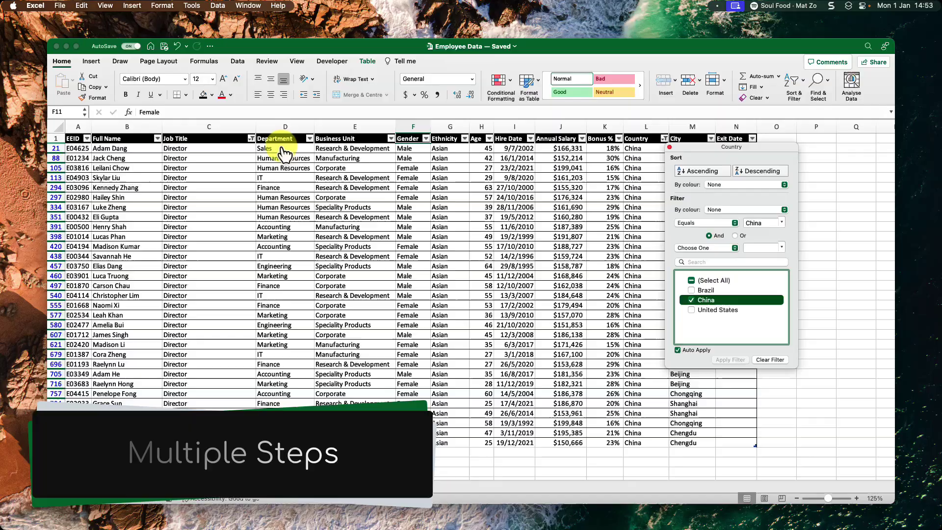
left_click(251, 139)
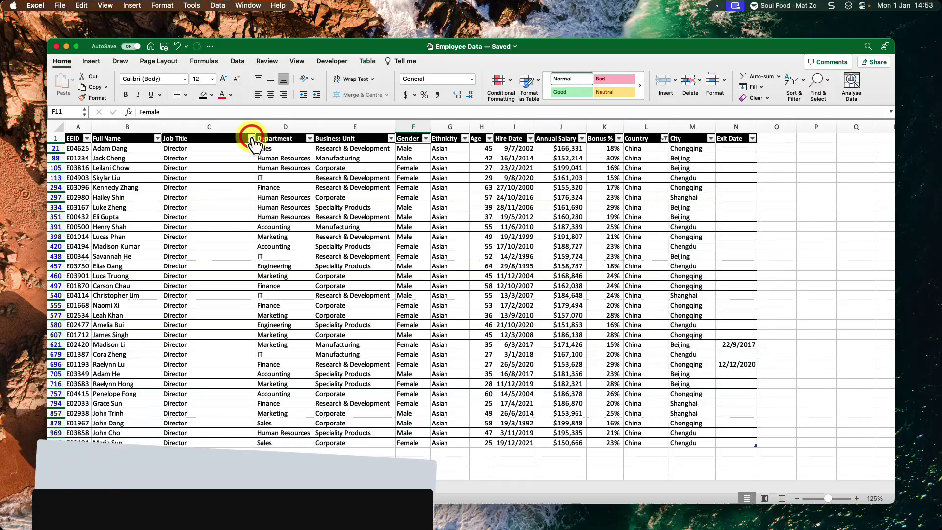
Change the Job Title filter from Director to Field Engineer only.
left_click(250, 139)
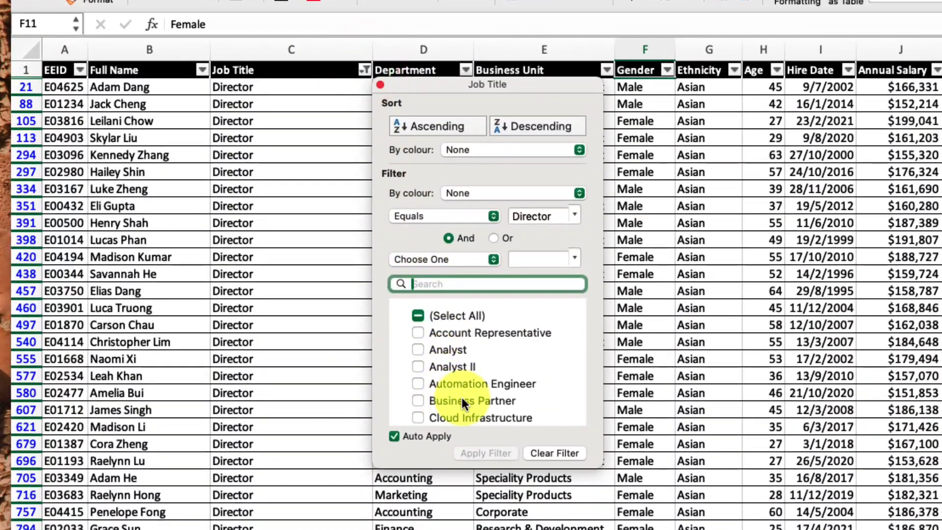
scroll(412, 378, "down", 5)
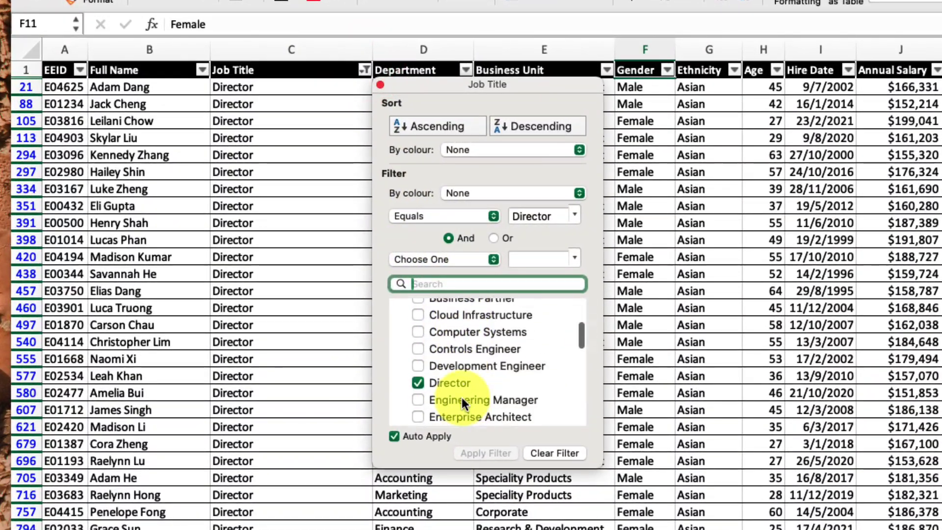
left_click(420, 393)
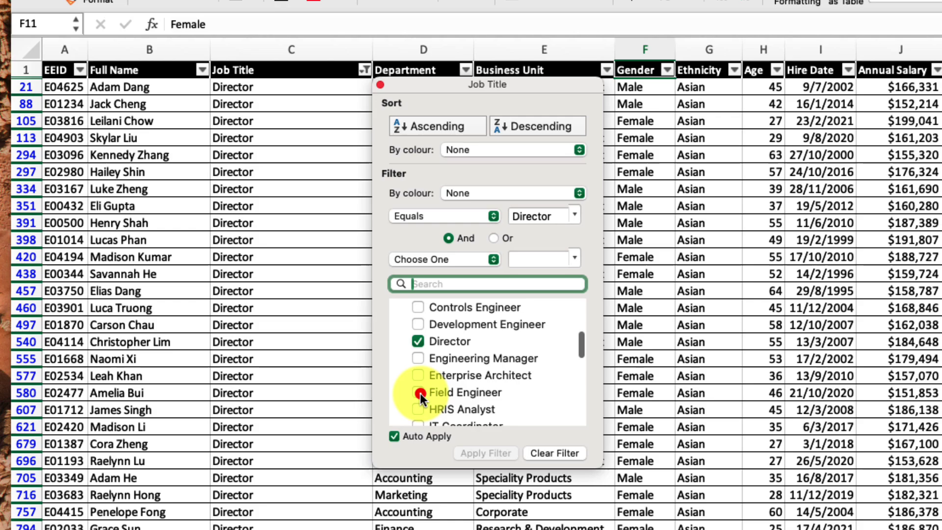
left_click(420, 341)
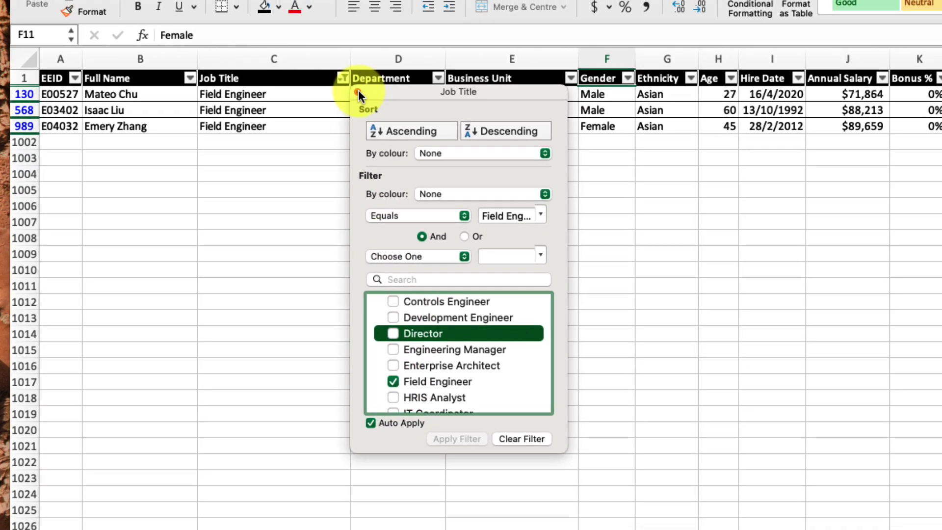
left_click(359, 91)
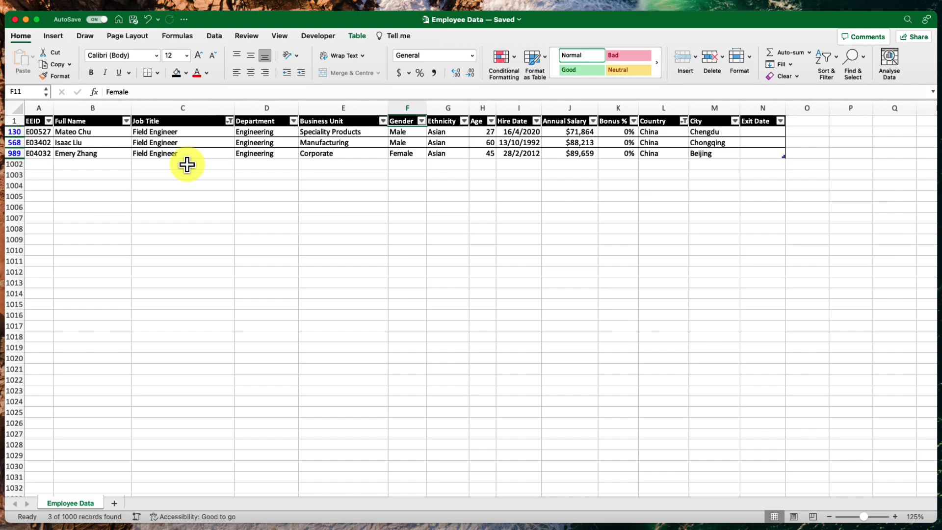
Reset the Job Title and Country filters to include all values.
left_click(229, 121)
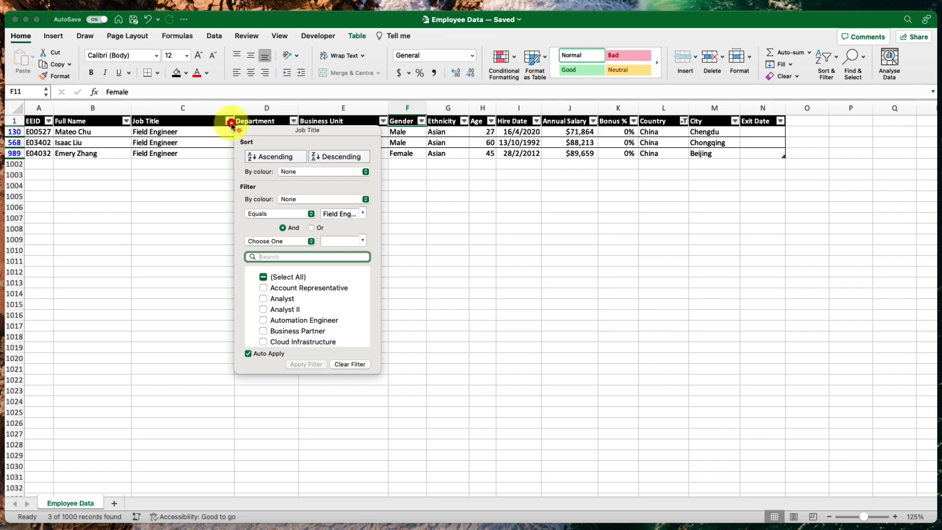
left_click(264, 278)
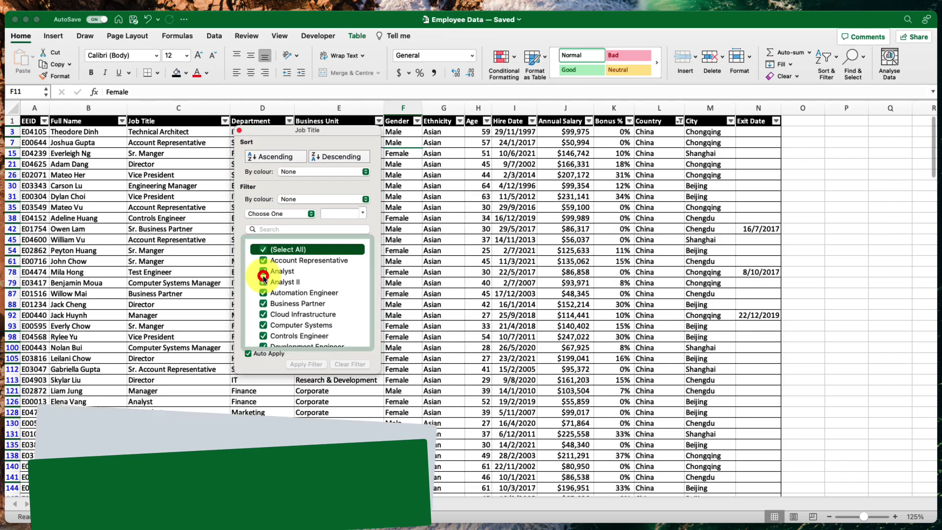
left_click(678, 122)
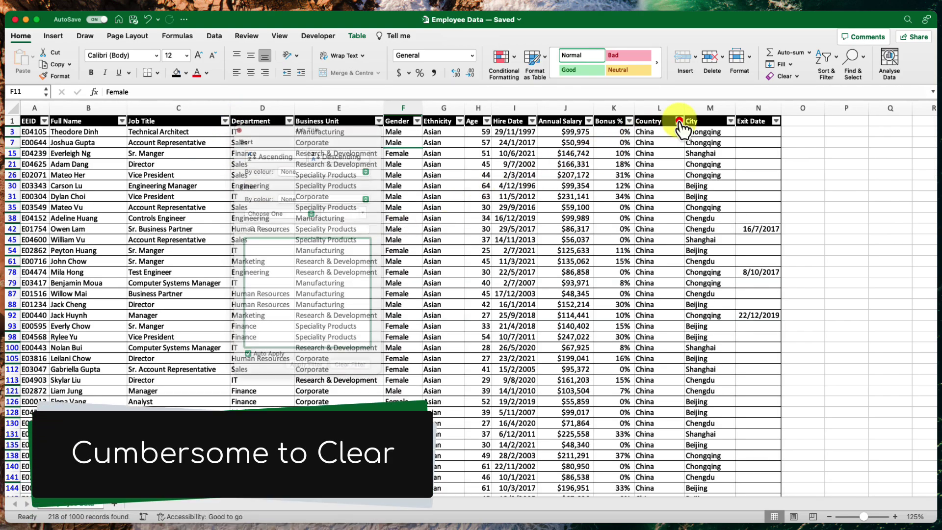
left_click(679, 121)
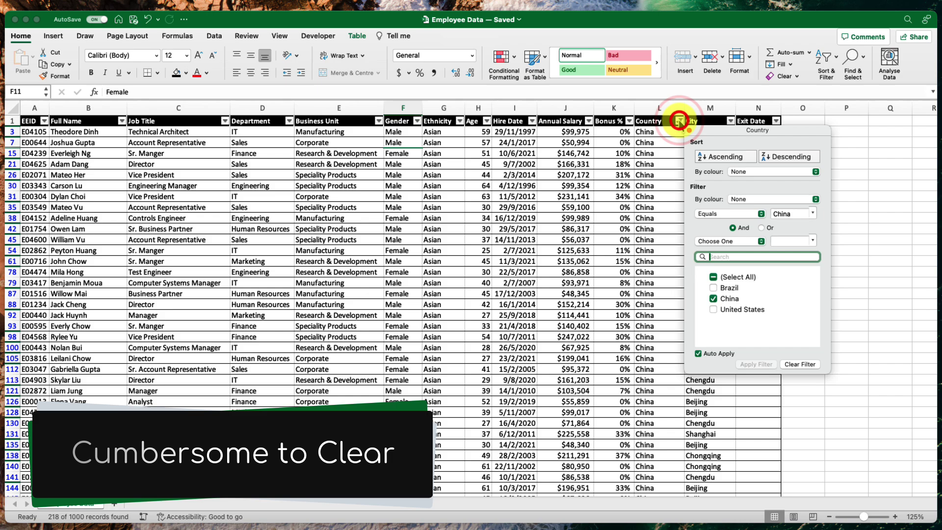
left_click(713, 277)
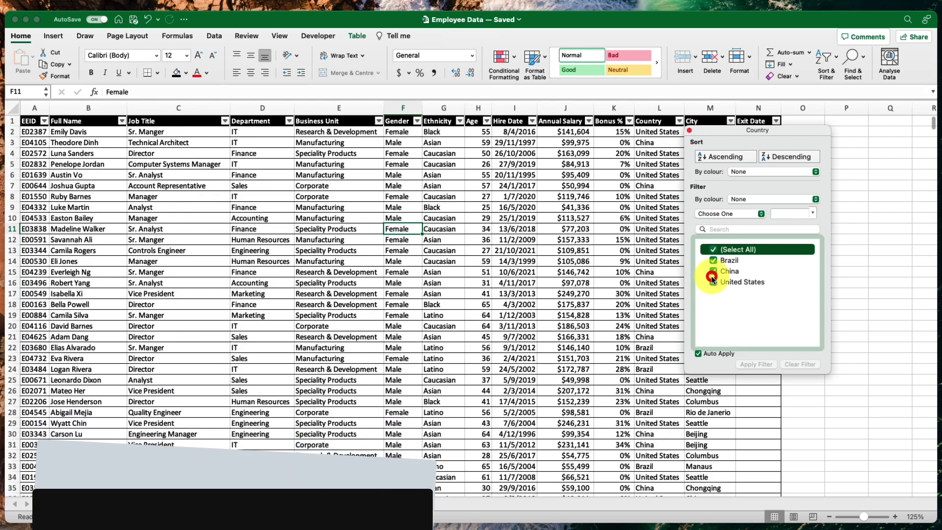
left_click(690, 131)
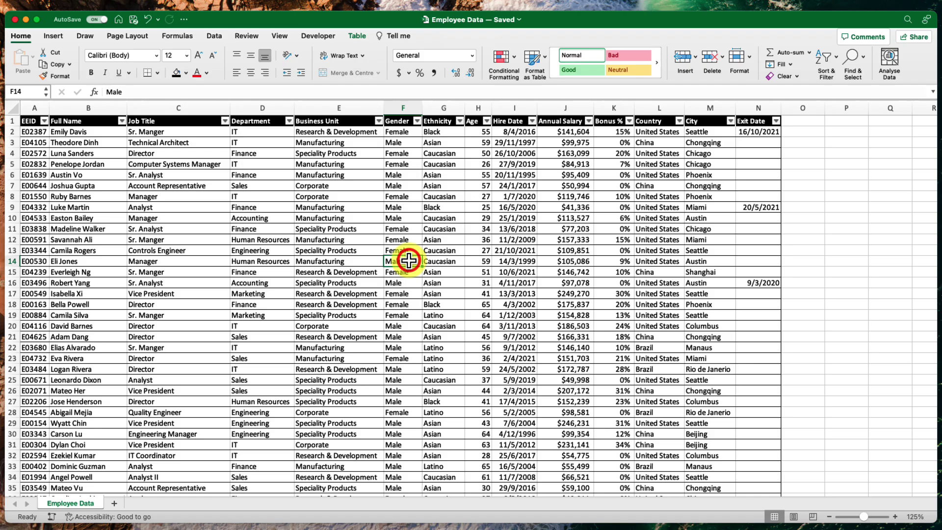
Select the whole table with Cmd+A and tick Country and Job Title under Insert > Slicer.
key("cmd+a")
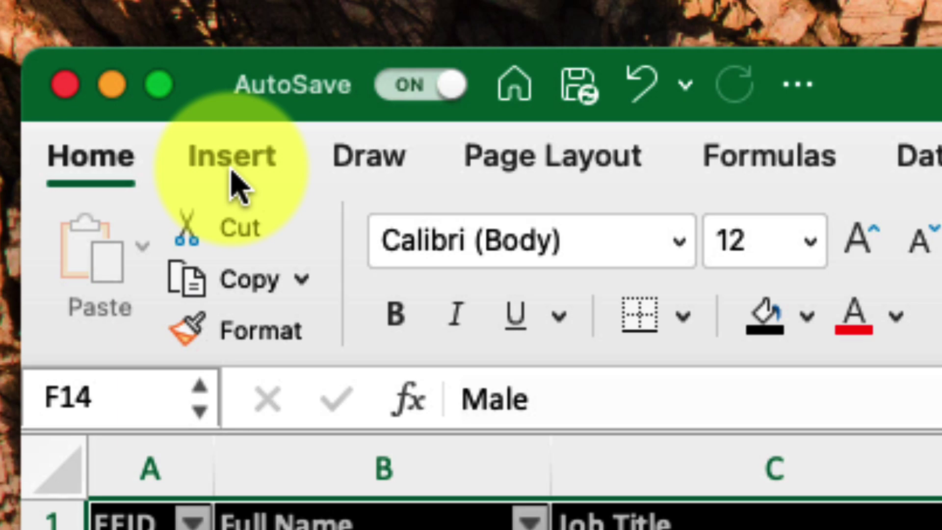
left_click(231, 172)
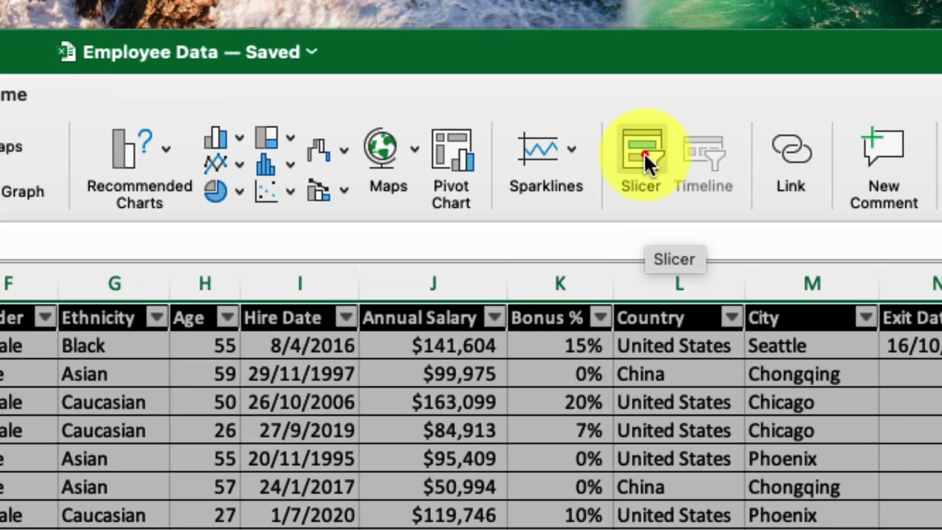
left_click(448, 252)
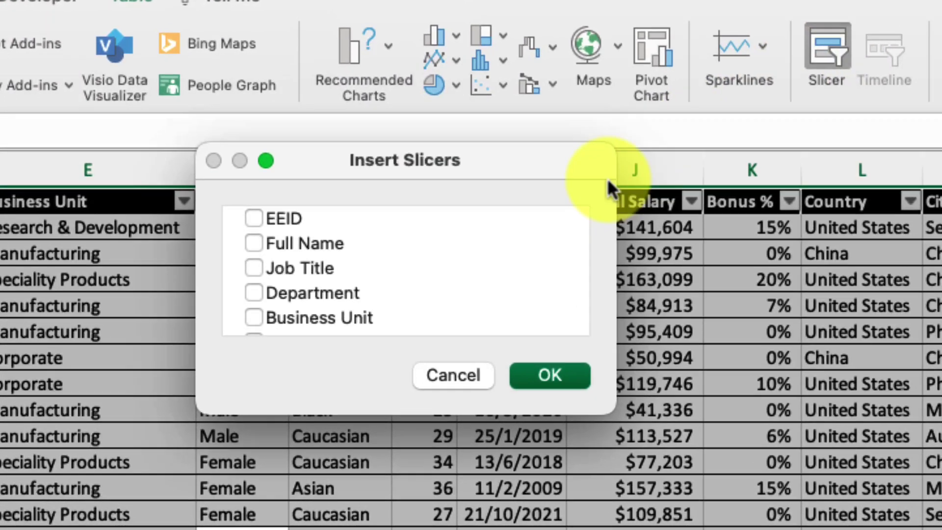
scroll(503, 241, "down", 10)
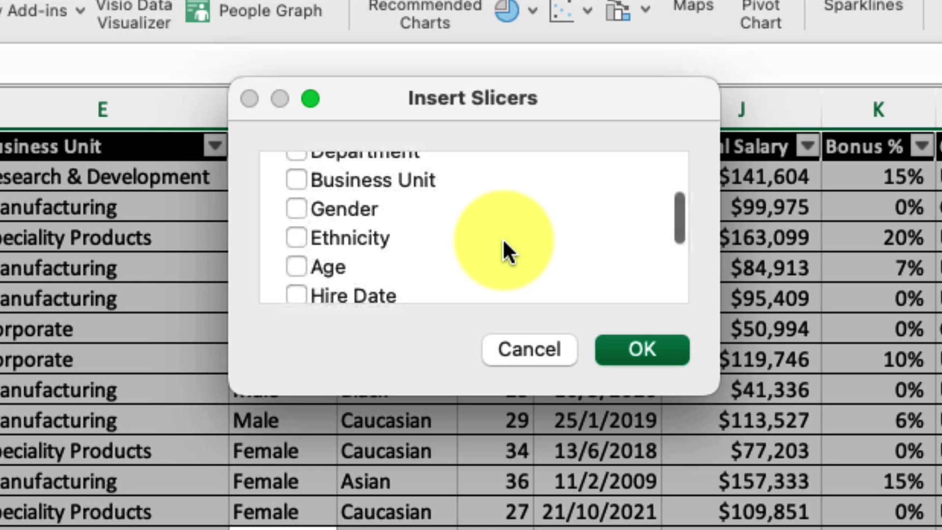
scroll(503, 242, "up", 1)
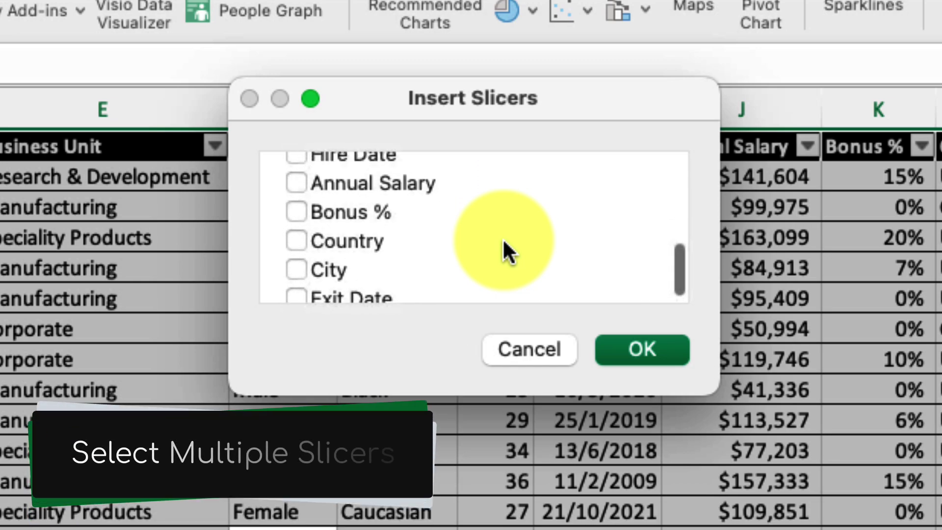
left_click(298, 250)
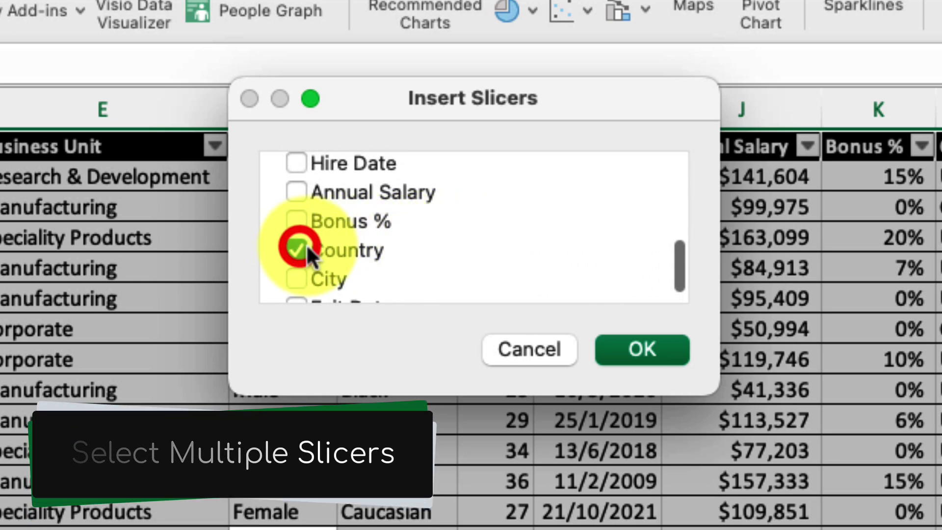
scroll(399, 243, "up", 2)
scroll(398, 242, "up", 6)
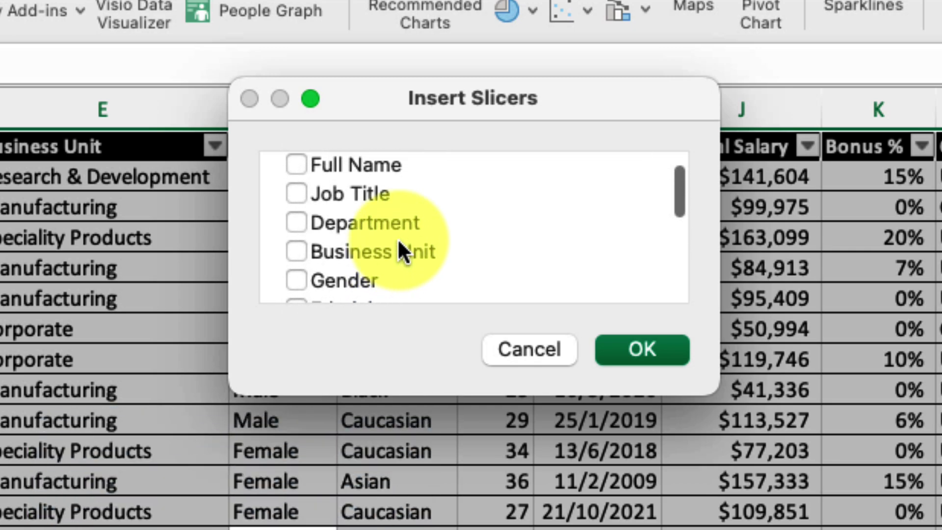
left_click(296, 194)
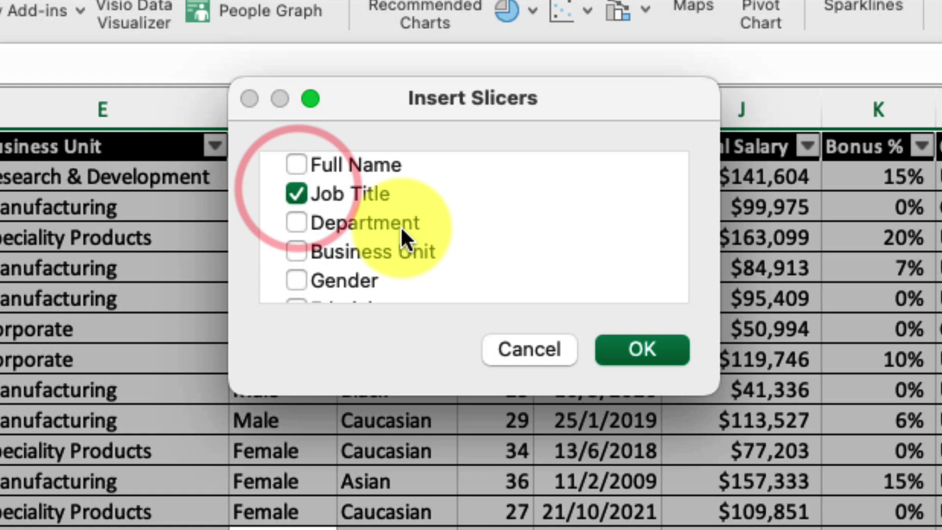
scroll(400, 226, "down", 6)
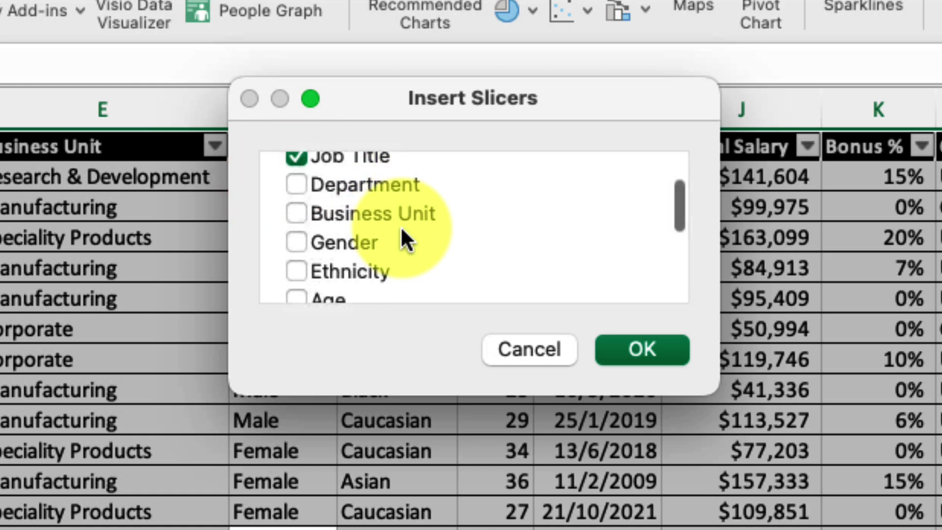
Insert the slicers and place Country by the table's right edge, Job Title beneath it.
left_click(638, 352)
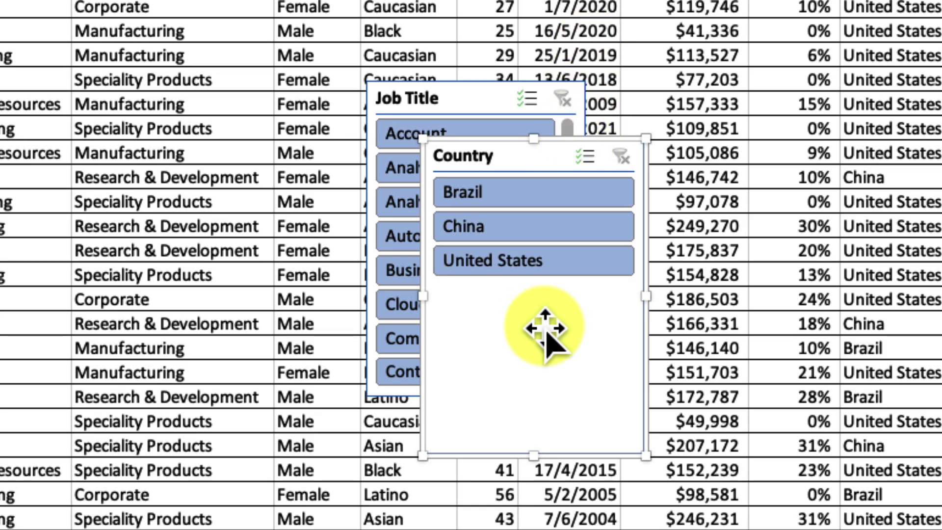
left_click_drag(524, 158, 941, 0)
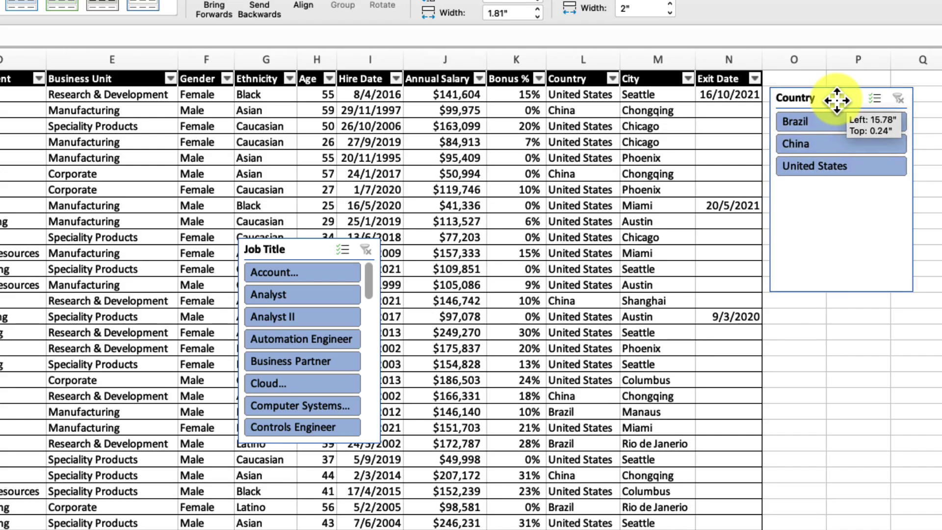
left_click_drag(837, 99, 841, 93)
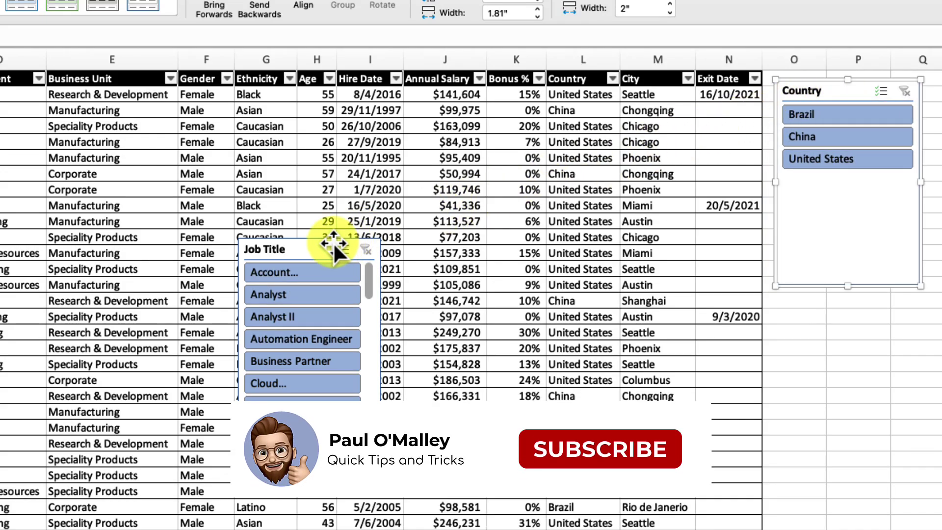
left_click(303, 252)
left_click_drag(303, 251, 844, 303)
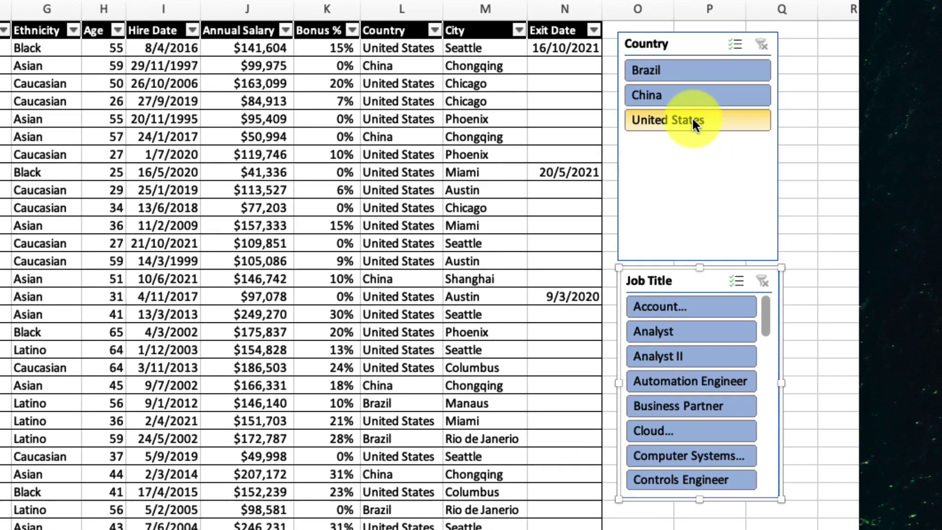
Try United States and Director in the slicers, then settle on Field Engineer in China.
left_click(692, 117)
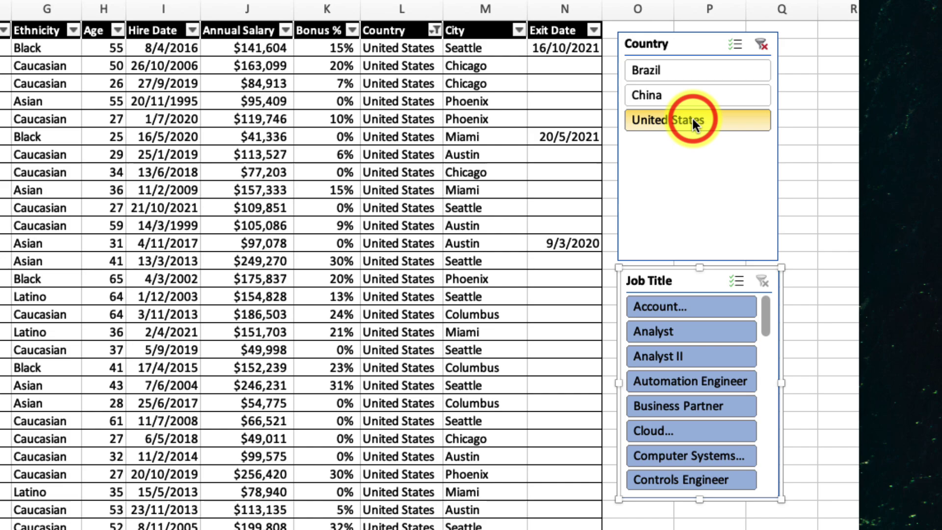
left_click_drag(768, 314, 764, 341)
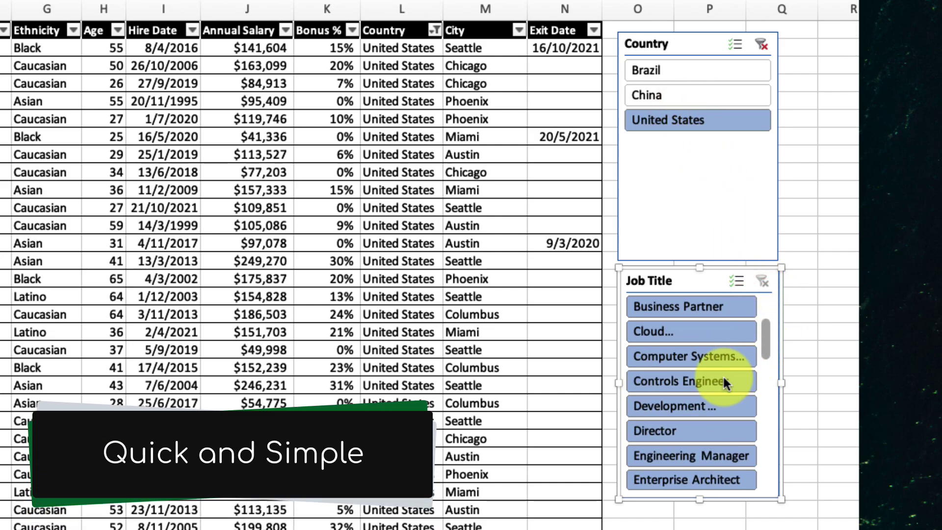
left_click(661, 431)
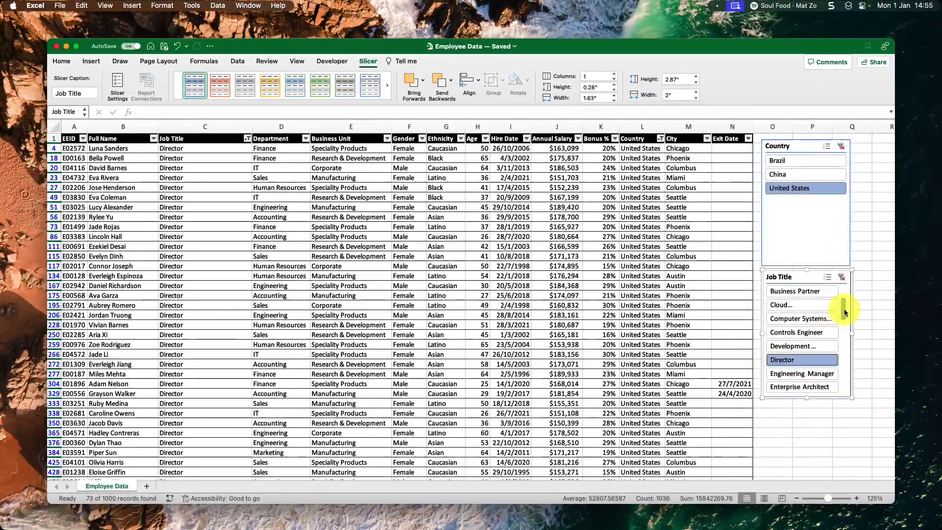
left_click_drag(844, 316, 844, 325)
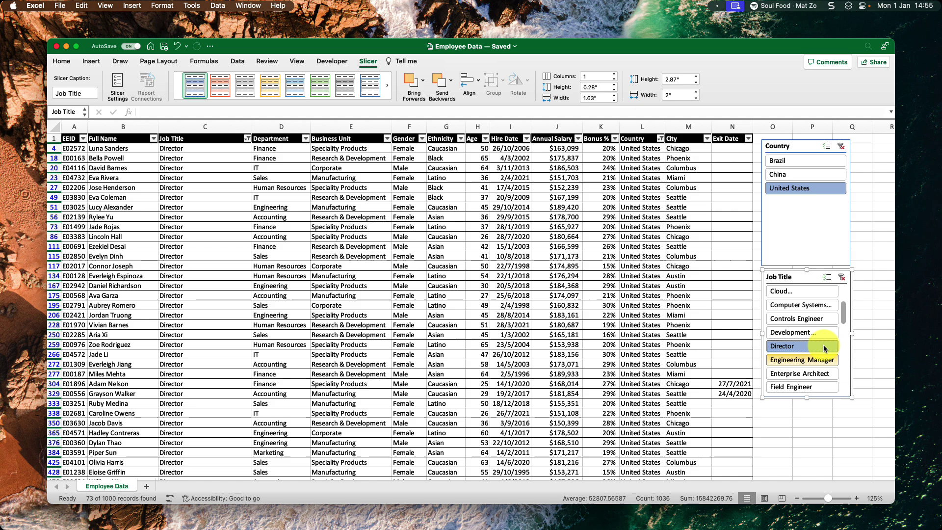
left_click(799, 388)
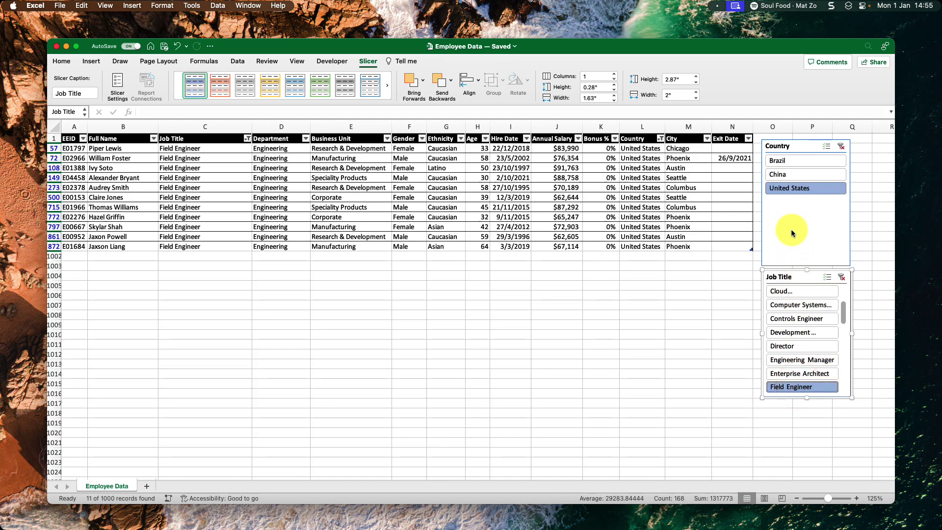
left_click(790, 174)
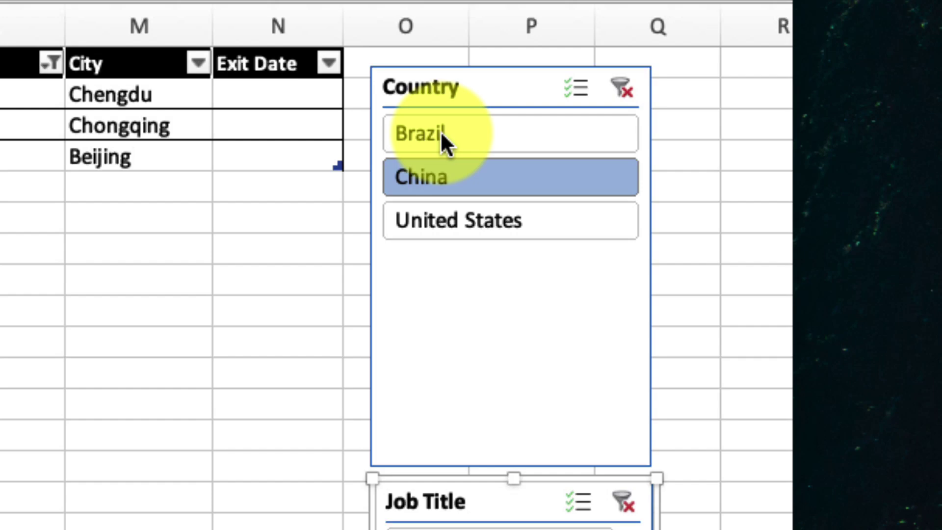
Select Brazil through United States, and add Cloud…, Development… and Engineering Manager to Field Engineer.
left_click(440, 131)
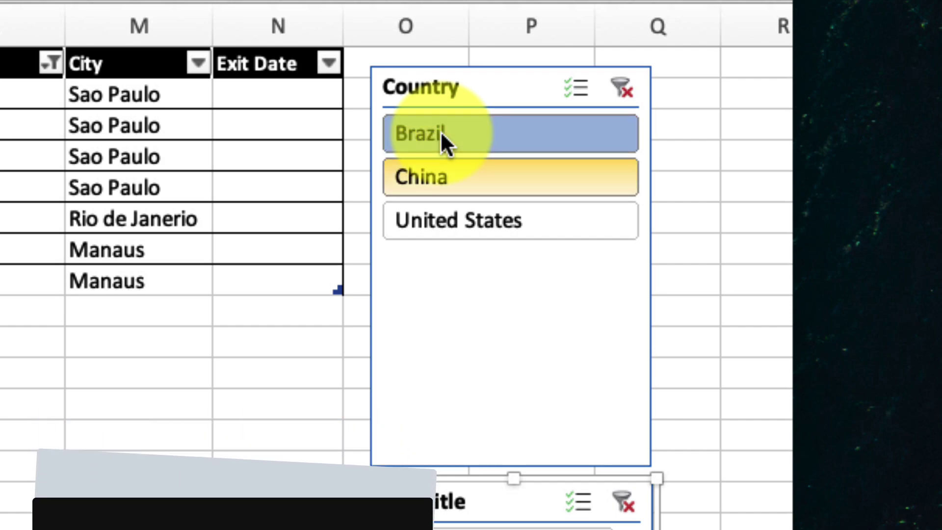
left_click(454, 216, "shift")
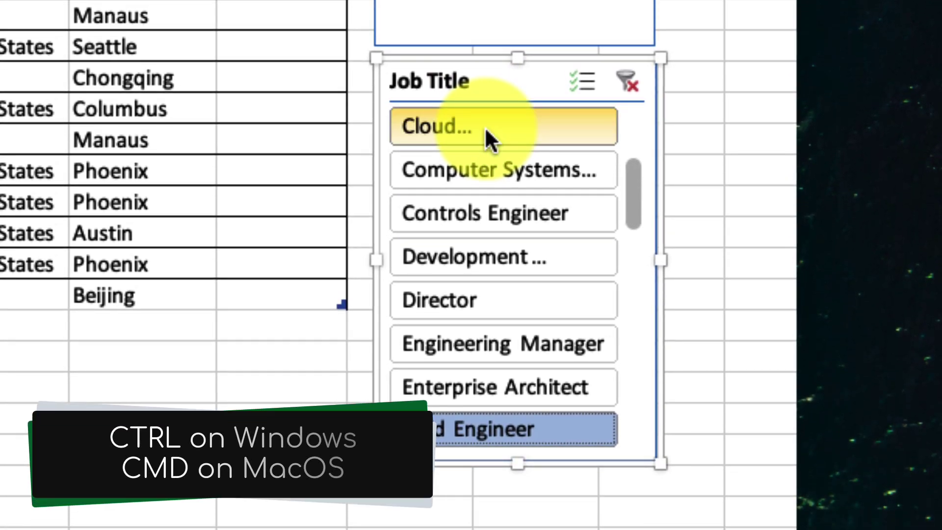
left_click(484, 126, "ctrl")
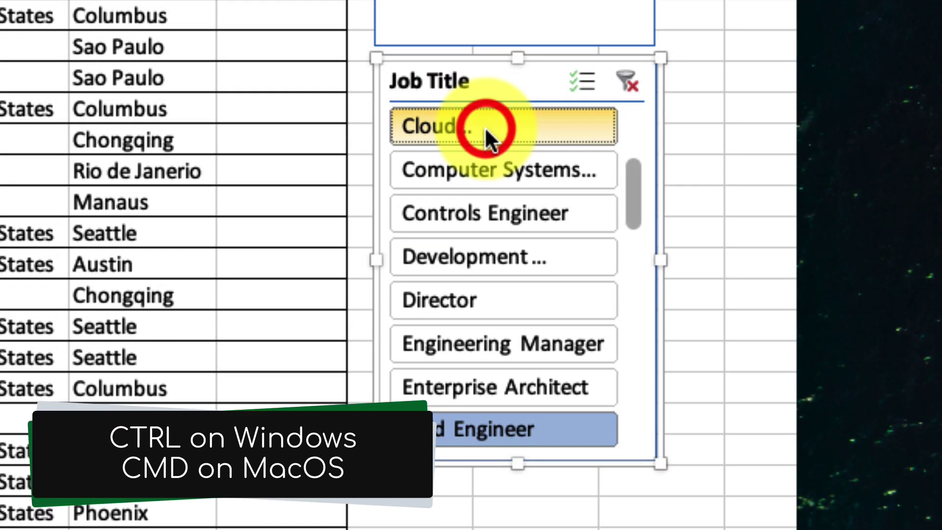
left_click(499, 249, "ctrl")
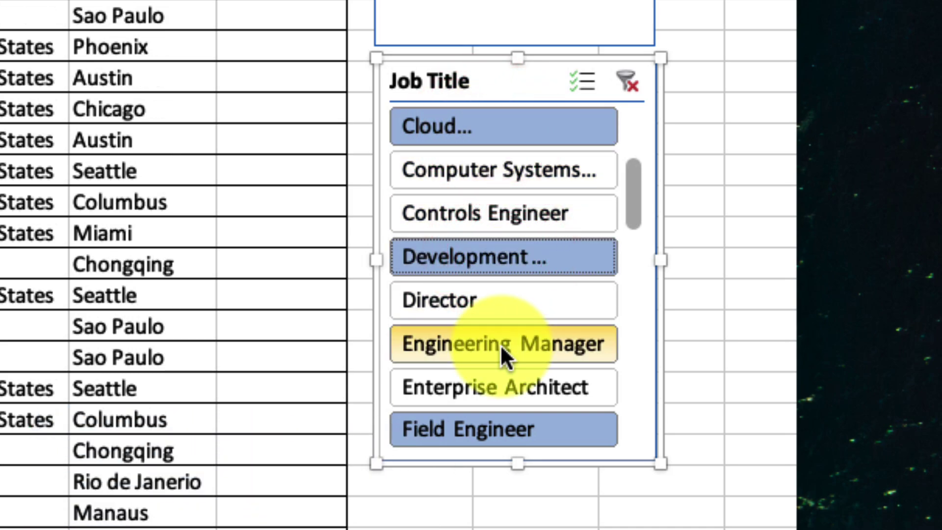
left_click(500, 343, "ctrl")
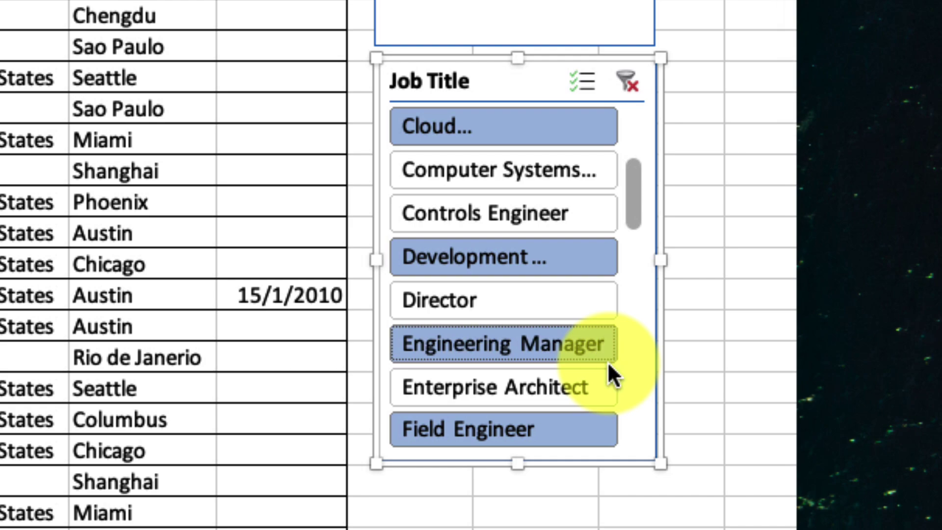
left_click_drag(632, 182, 632, 294)
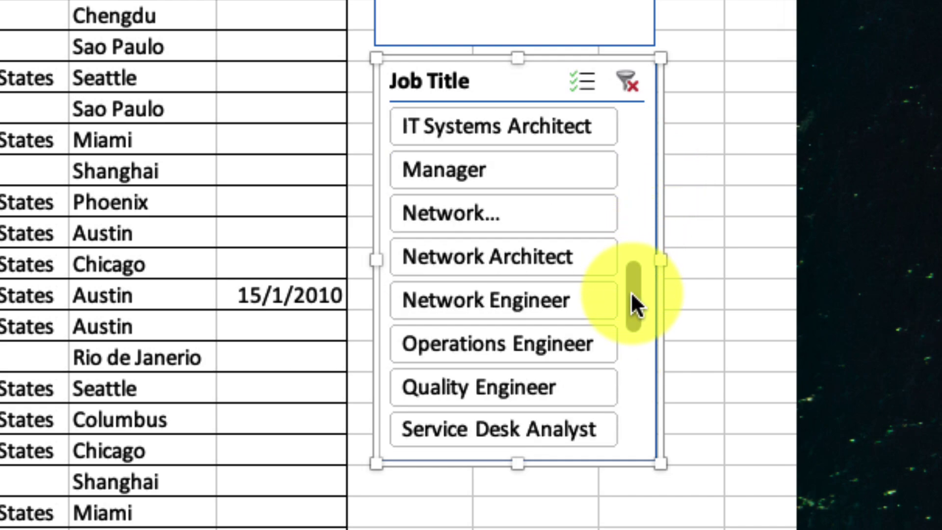
Show only Network Engineer in the Job Title slicer, then clear that slicer's filter.
left_click(498, 296)
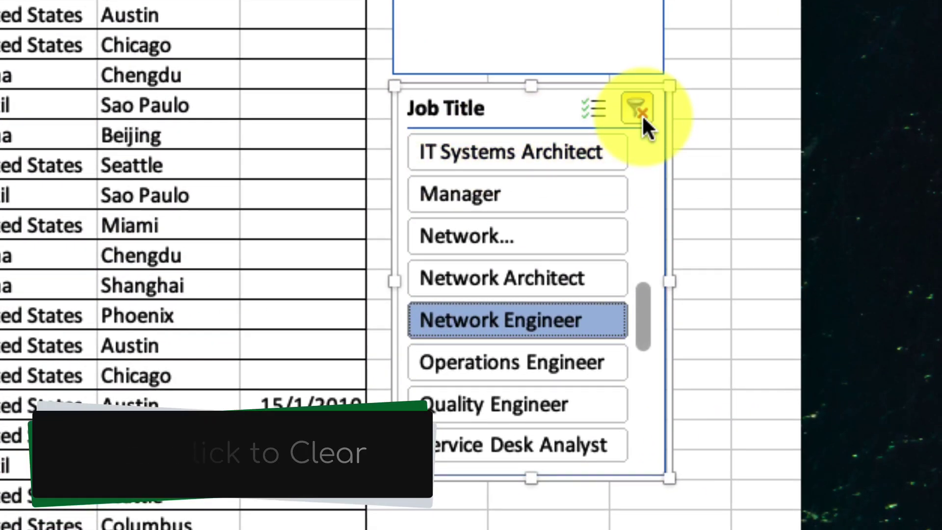
left_click(642, 114)
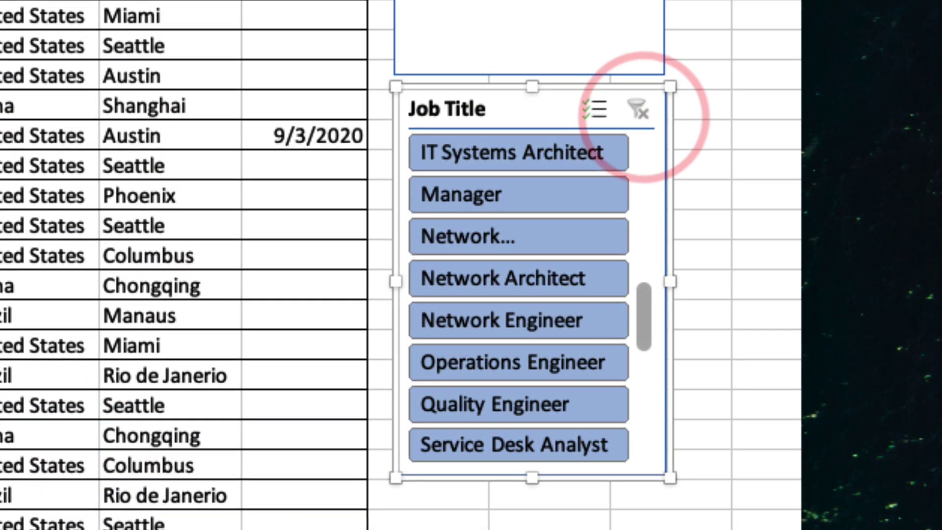